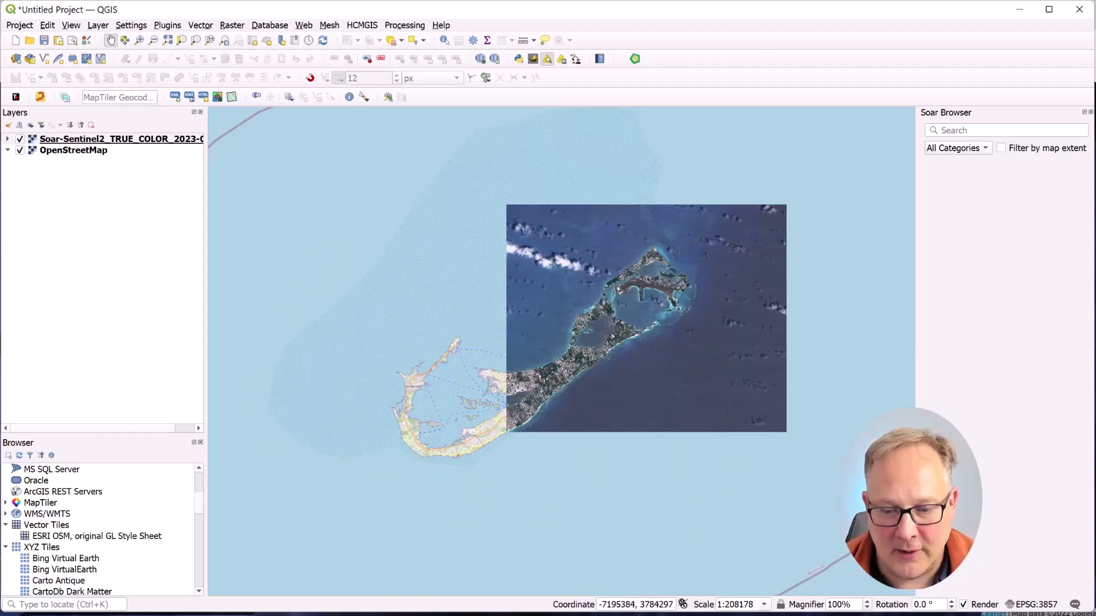
# Step: Switch to Soar in the browser and draw a free Sentinel Hub area of interest over eastern Bermuda, about 24.82 by 24.13 km
pyautogui.hotkey('alt', 'Tab')
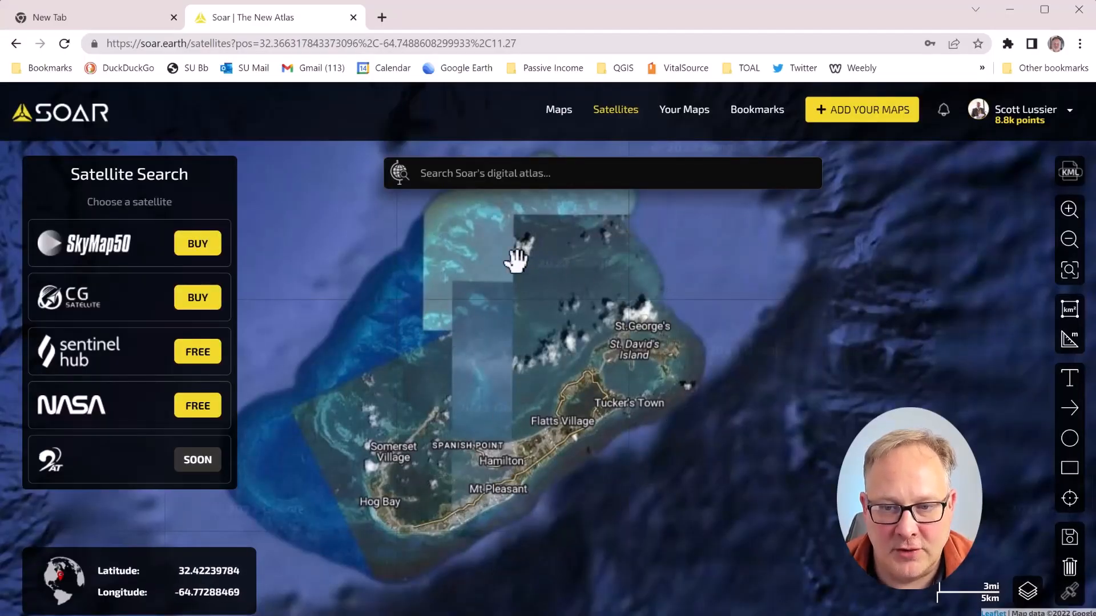
pyautogui.scroll(-1, 513, 257)
pyautogui.moveTo(532, 316); pyautogui.dragTo(534, 325)
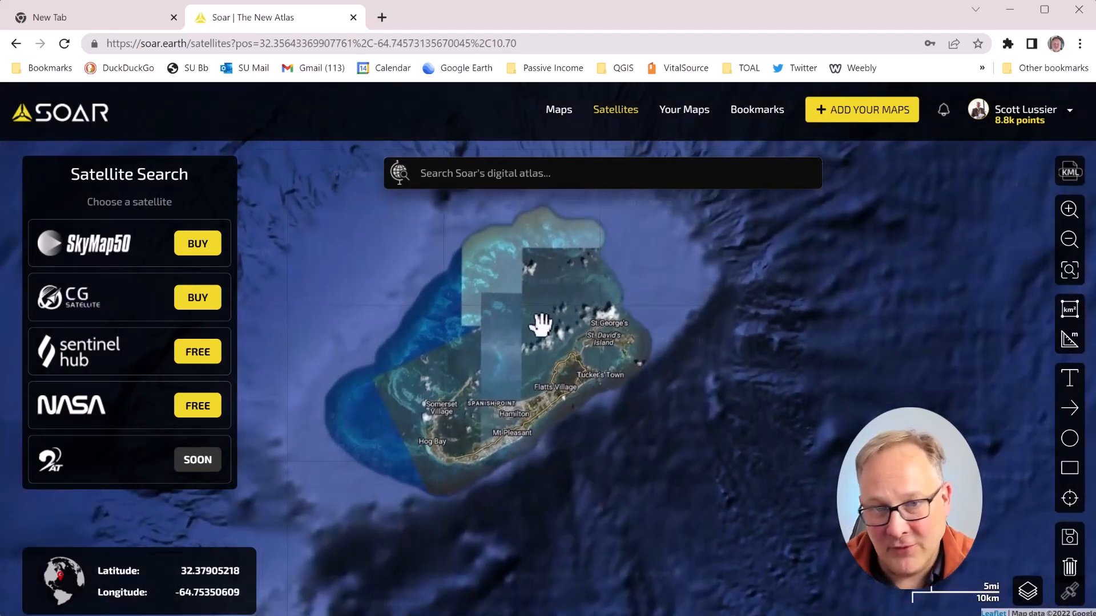
pyautogui.click(200, 355)
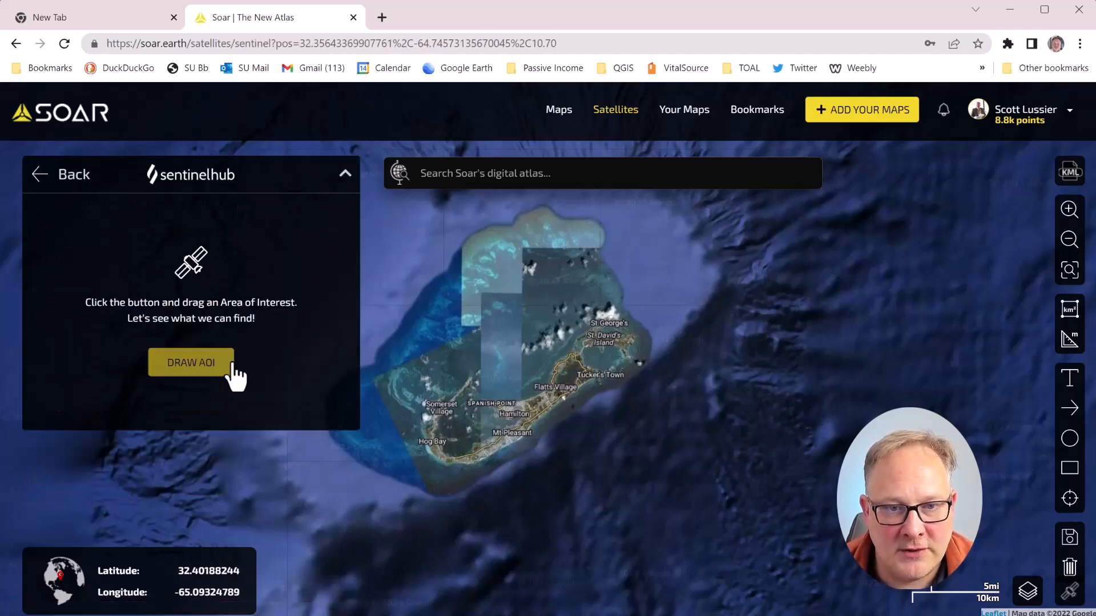
pyautogui.click(178, 361)
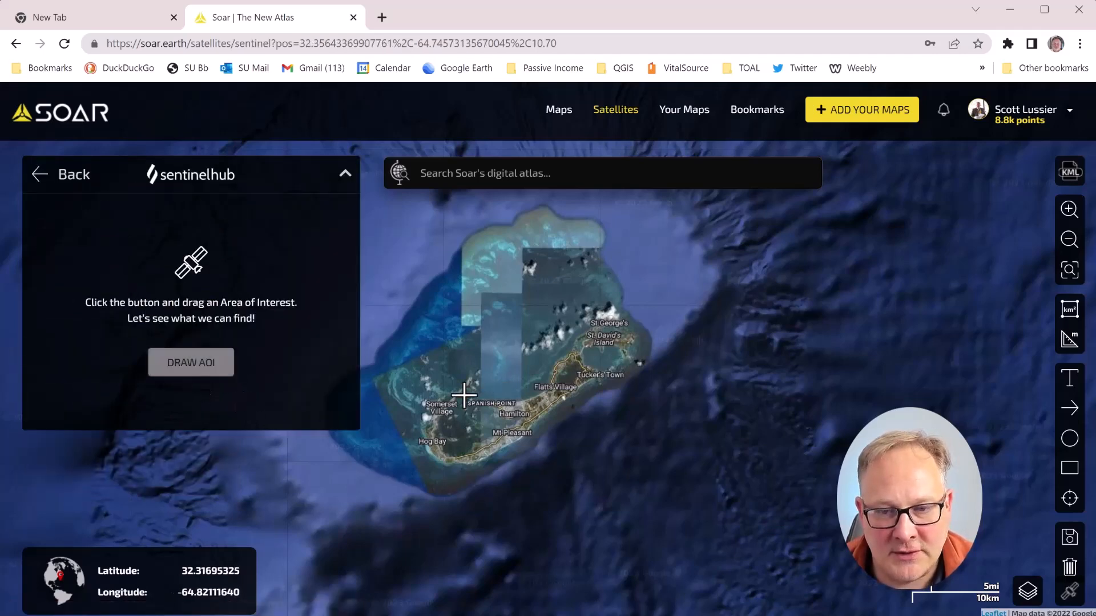
pyautogui.click(190, 367)
pyautogui.click(171, 370)
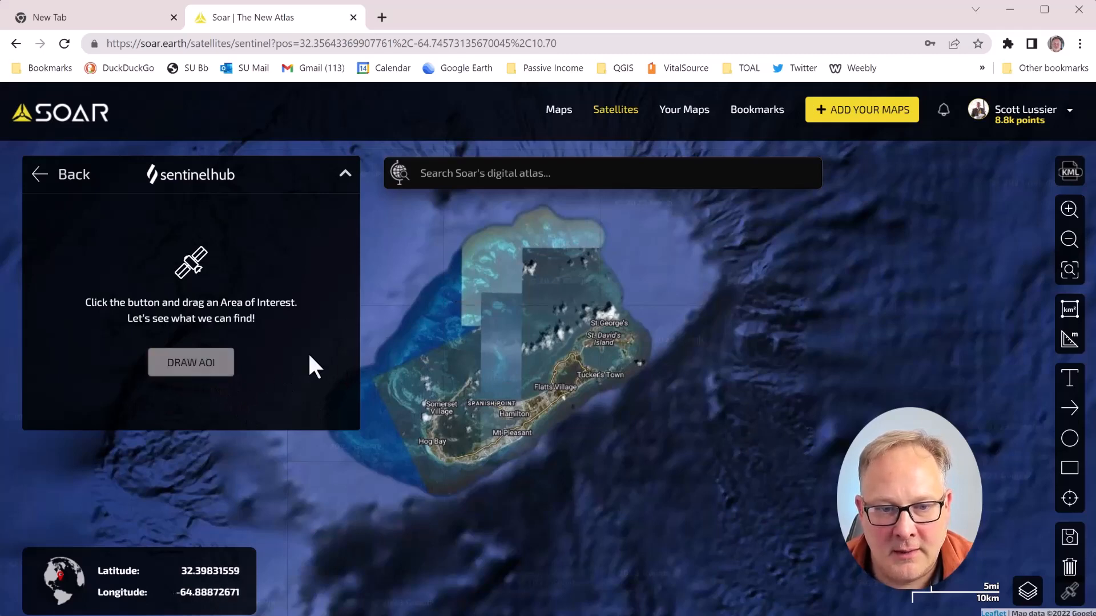
pyautogui.moveTo(502, 259)
pyautogui.mouseDown()
pyautogui.moveTo(628, 344)
pyautogui.moveTo(690, 409)
pyautogui.moveTo(736, 488)
pyautogui.mouseUp()
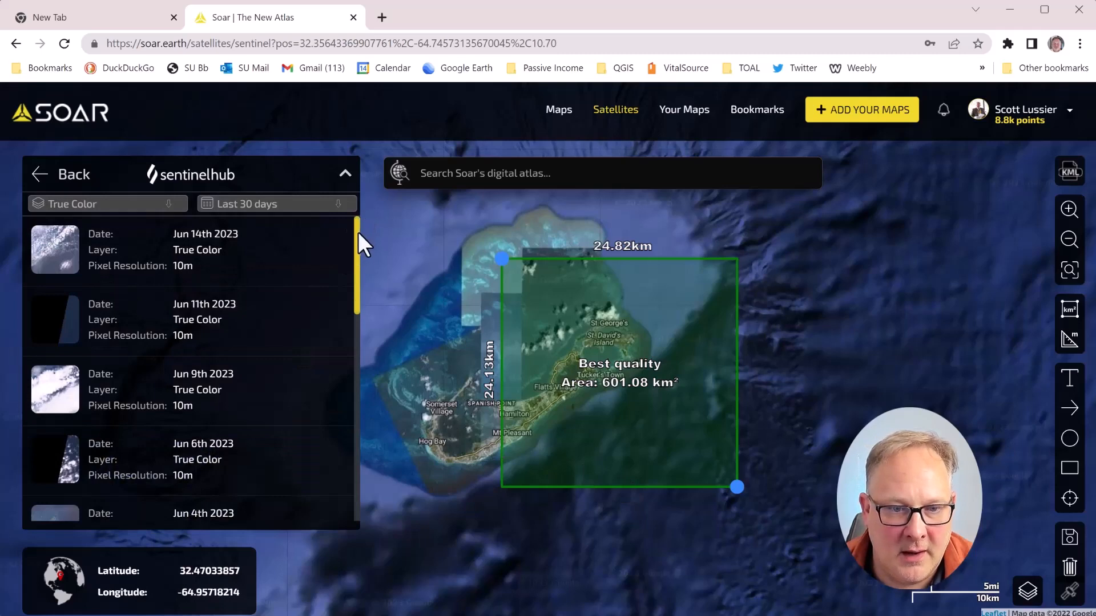
# Step: Display the May 20th 2023 True Color image for the eastern Bermuda area on the map
pyautogui.moveTo(358, 232); pyautogui.dragTo(364, 467)
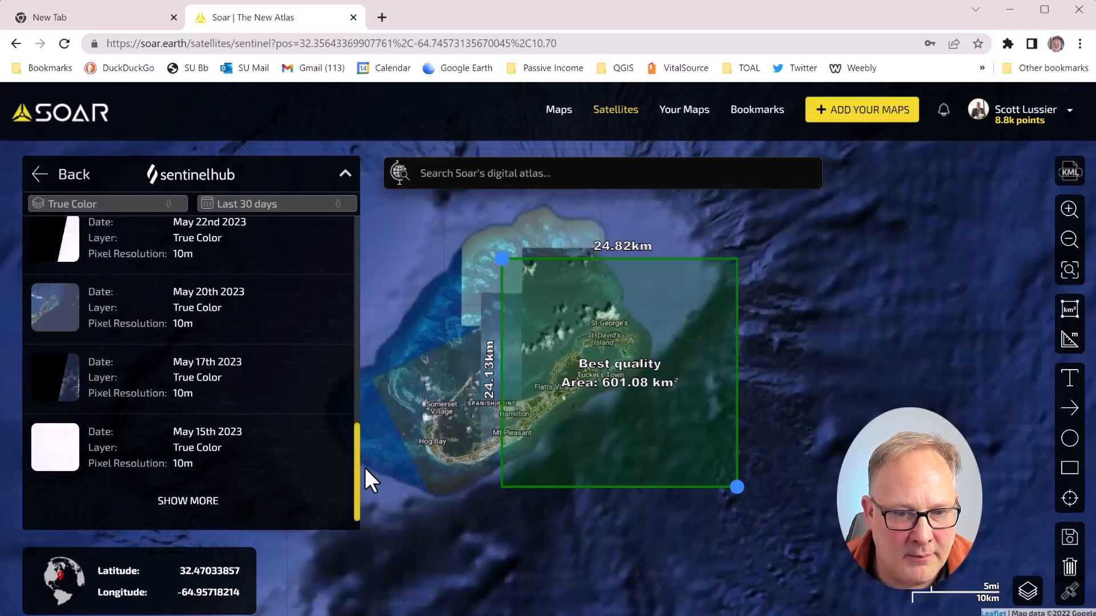
pyautogui.click(243, 320)
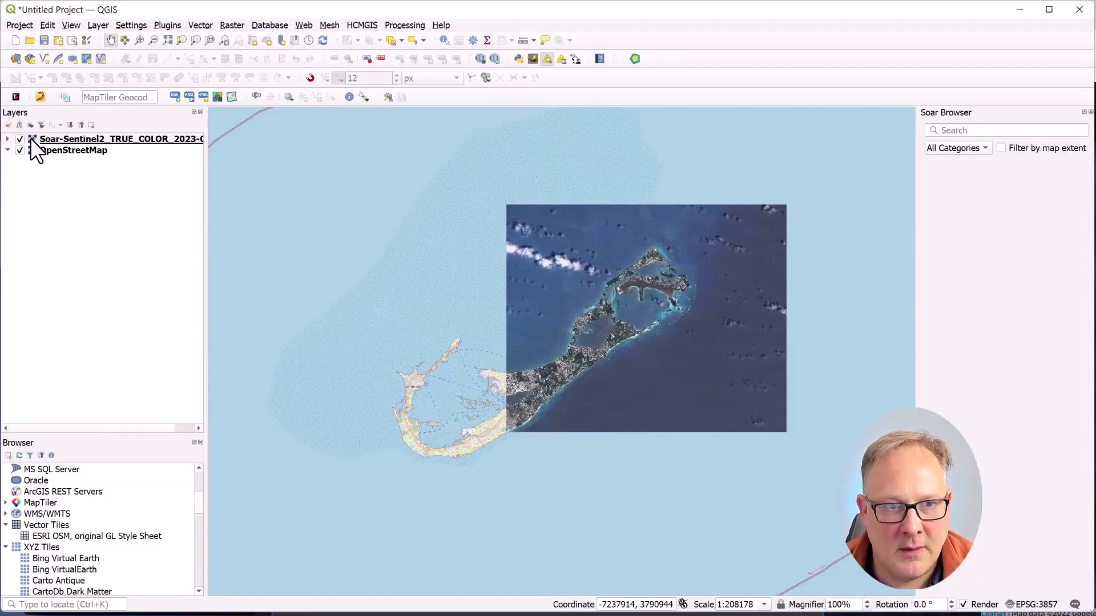
# Step: Switch to QGIS and remove the existing Soar-Sentinel2 TRUE_COLOR layer from the project
pyautogui.click(21, 139)
pyautogui.rightClick(86, 139)
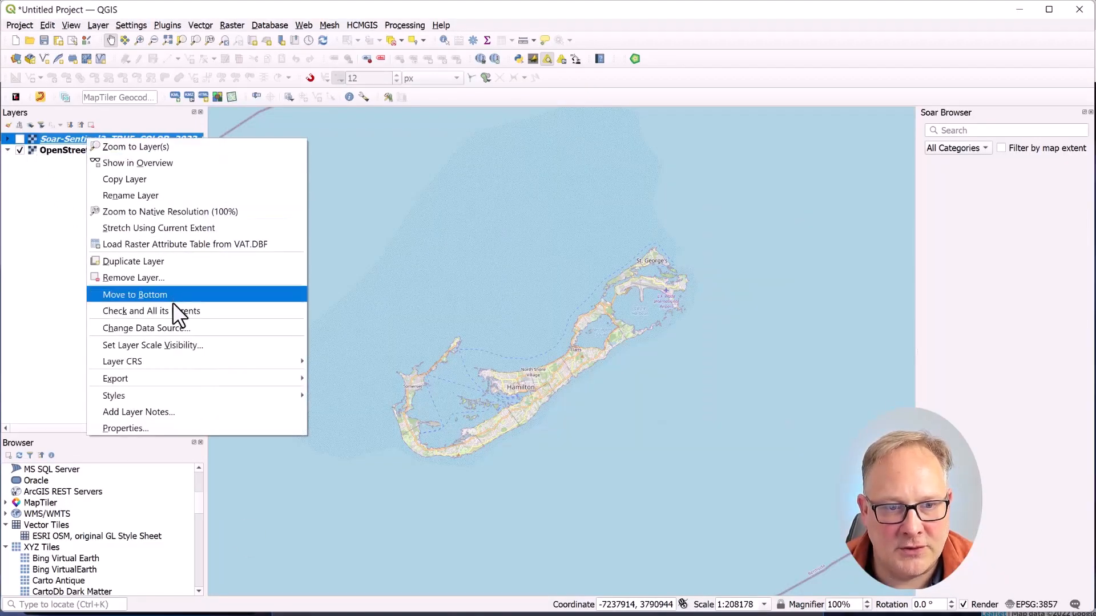
pyautogui.click(163, 277)
pyautogui.click(541, 331)
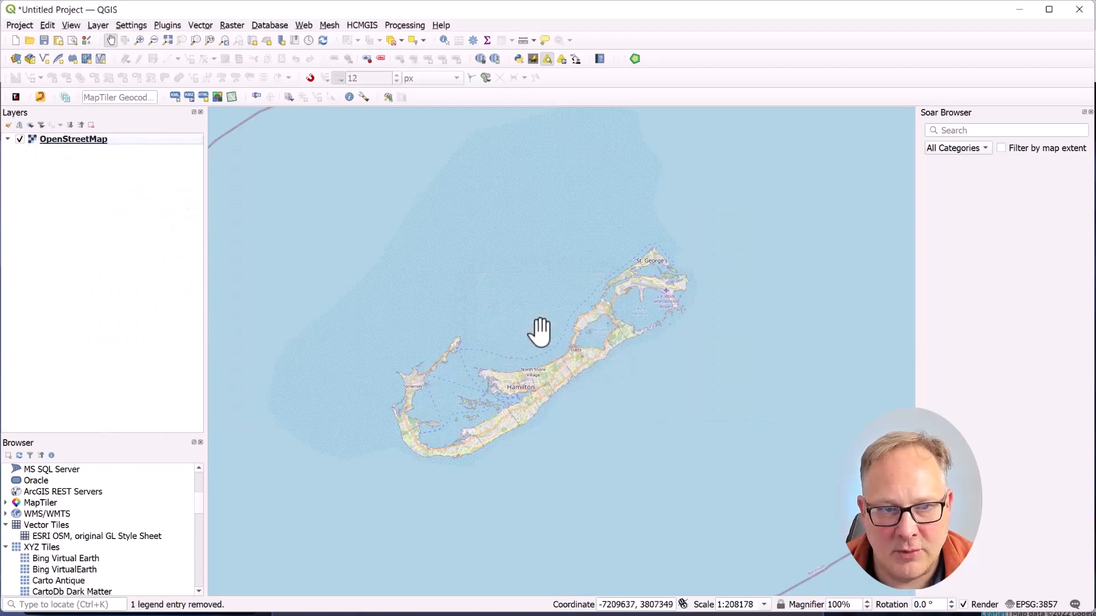
# Step: Switch to Soar in the browser and download the eastern May 20th 2023 True Color image as a Best quality GeoTIFF
pyautogui.hotkey('alt', 'Tab')
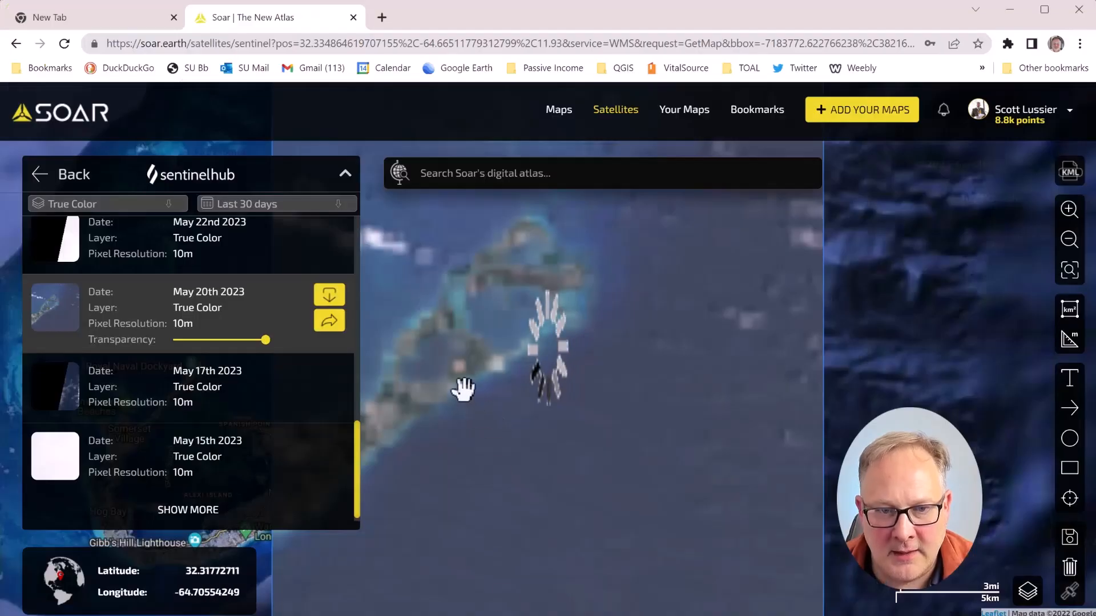
pyautogui.click(331, 297)
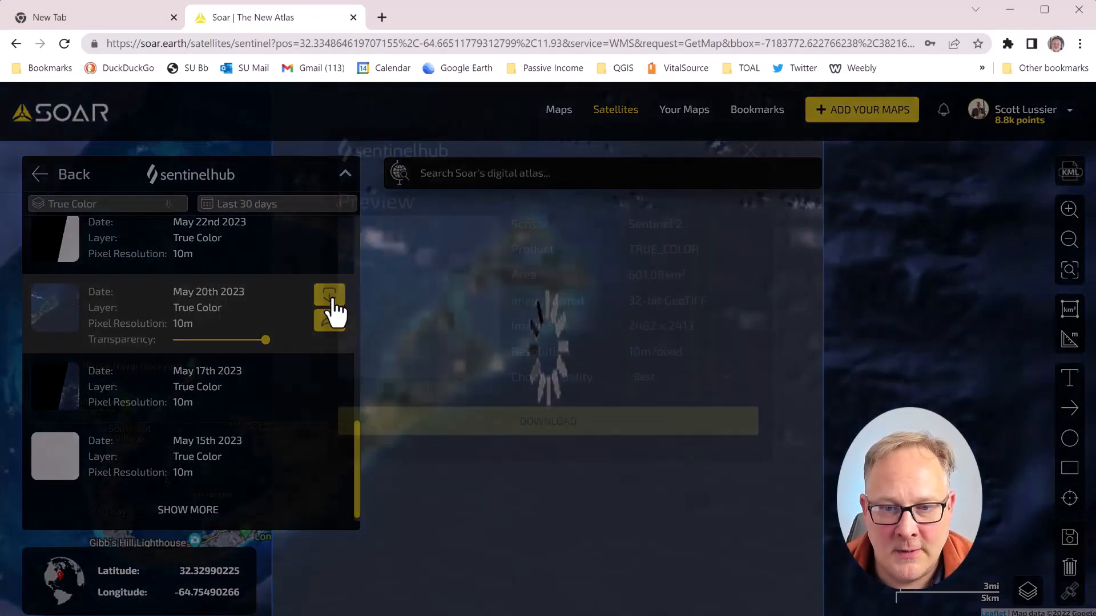
pyautogui.click(603, 474)
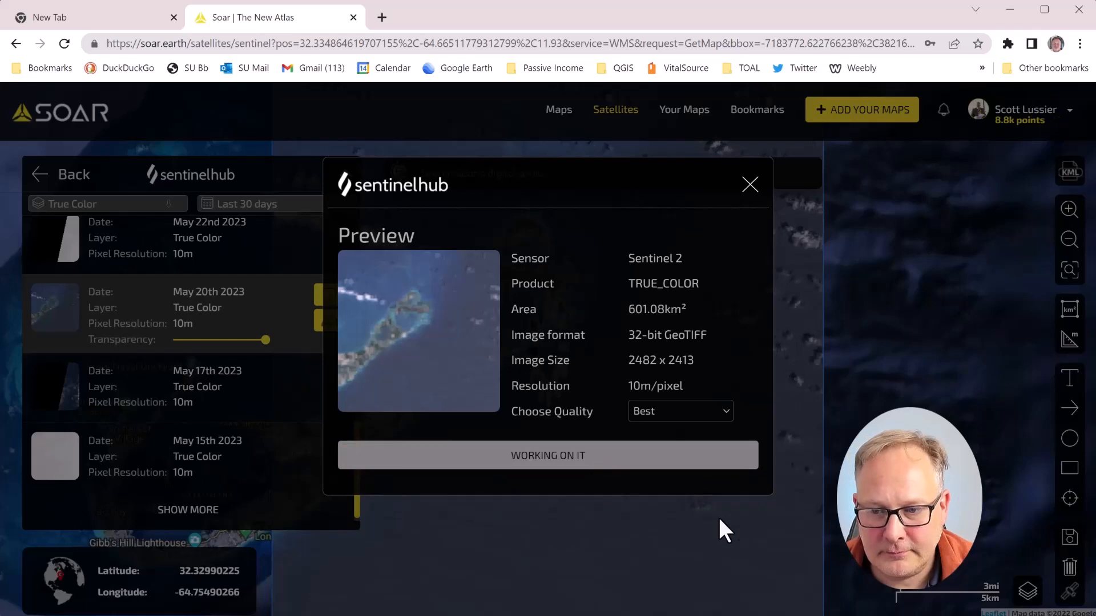
# Step: Draw a rectangle annotation around the footprint of the eastern Bermuda image to mark the area already downloaded
pyautogui.scroll(-2, 718, 518)
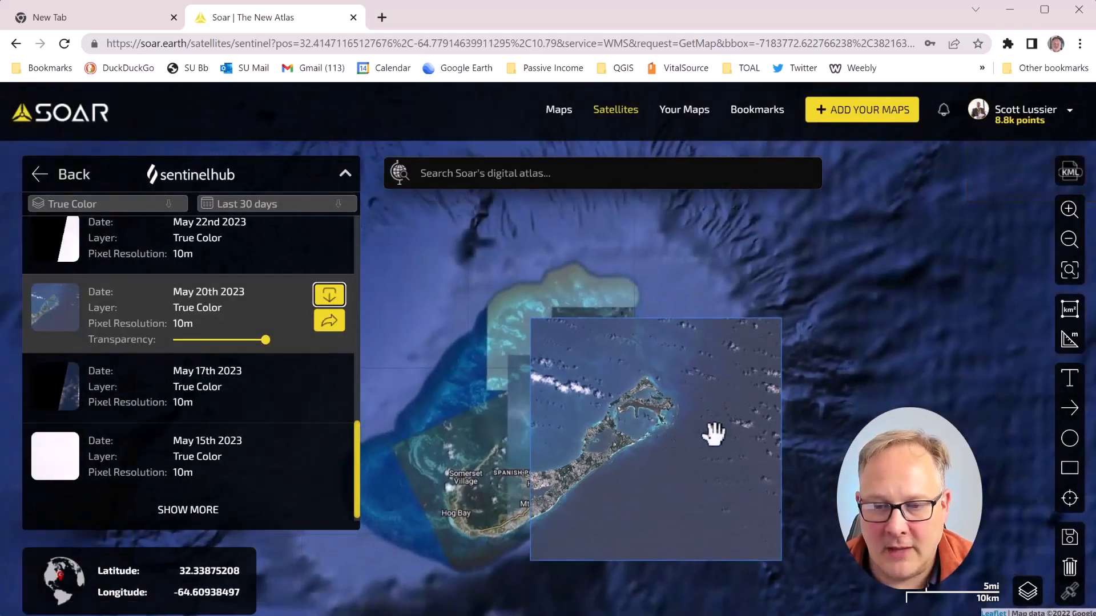
pyautogui.moveTo(824, 399); pyautogui.dragTo(843, 347)
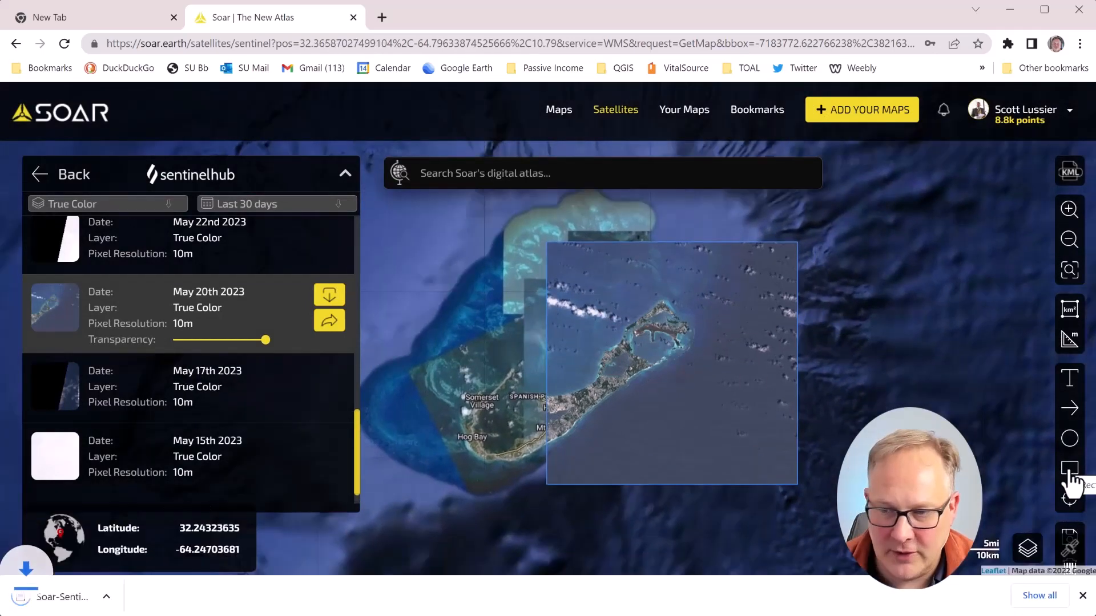
pyautogui.click(1069, 470)
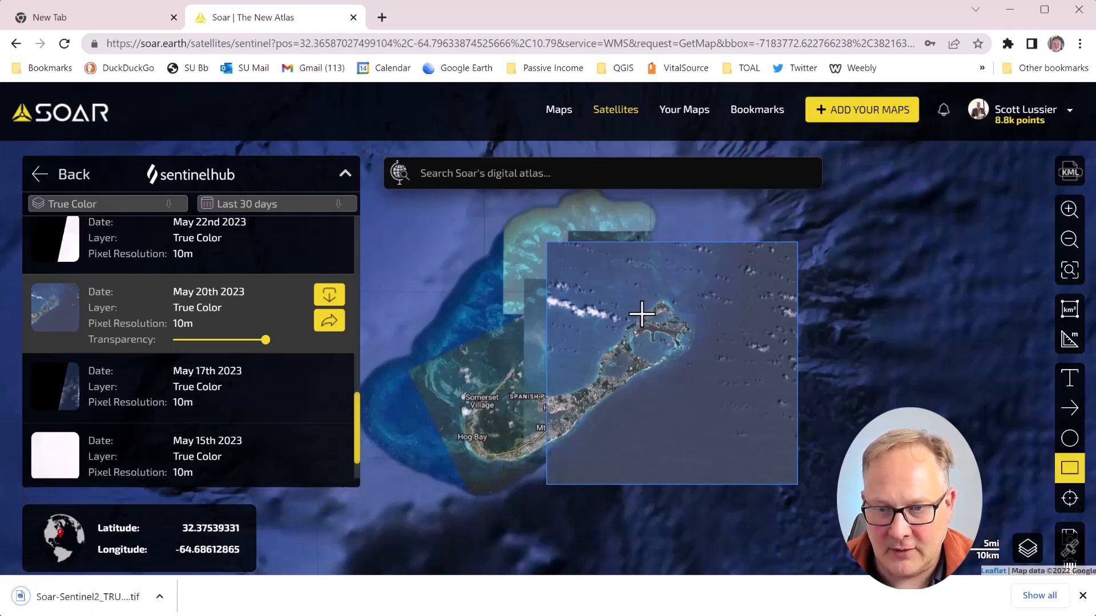
pyautogui.moveTo(546, 242)
pyautogui.mouseDown()
pyautogui.moveTo(619, 354)
pyautogui.moveTo(766, 497)
pyautogui.moveTo(801, 501)
pyautogui.mouseUp()
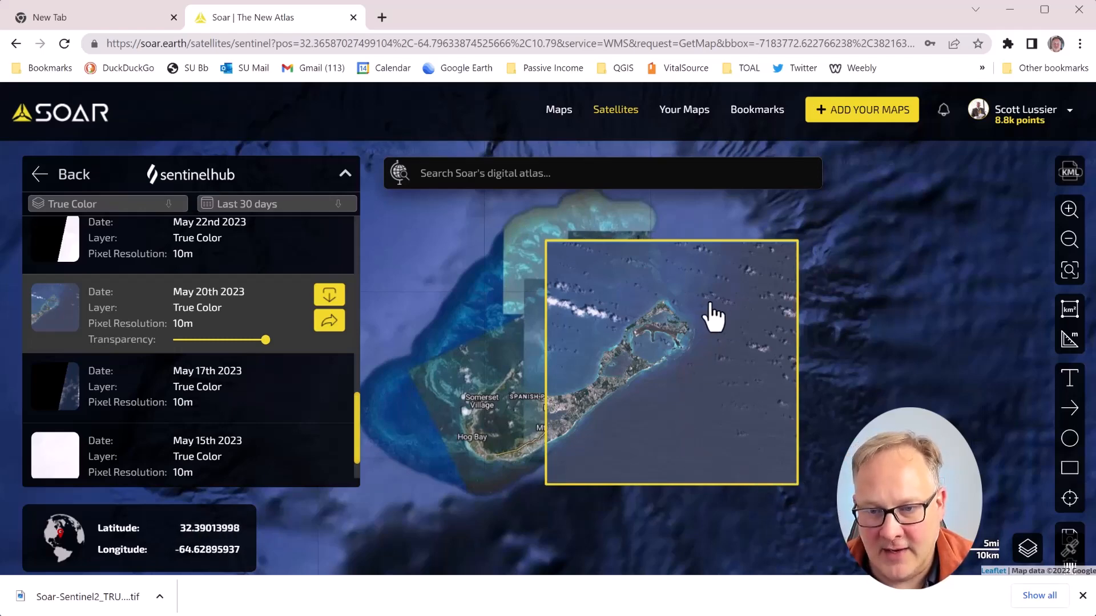
# Step: Draw a new Sentinel Hub area of interest over western Bermuda, about 24.35 by 24.76 km, slightly overlapping the marked rectangle
pyautogui.click(73, 175)
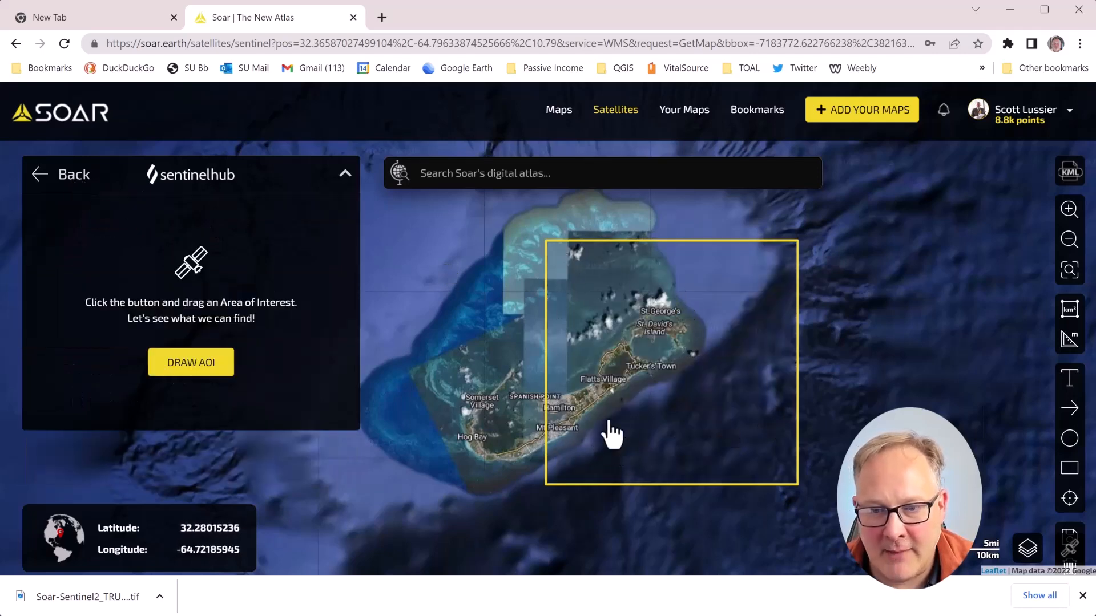
pyautogui.click(182, 370)
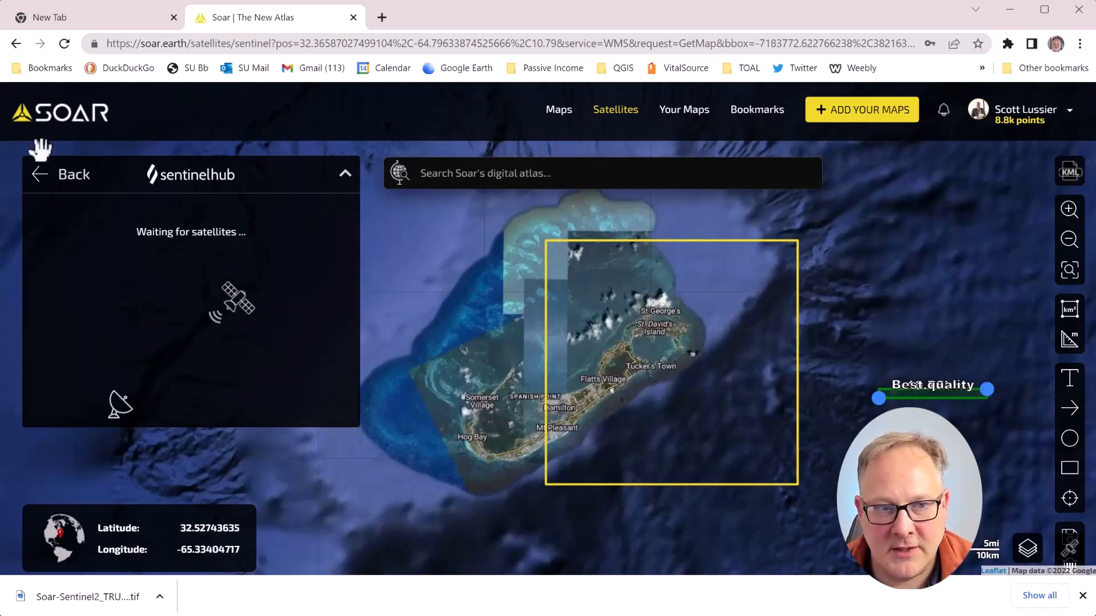
pyautogui.click(78, 185)
pyautogui.scroll(-1, 864, 383)
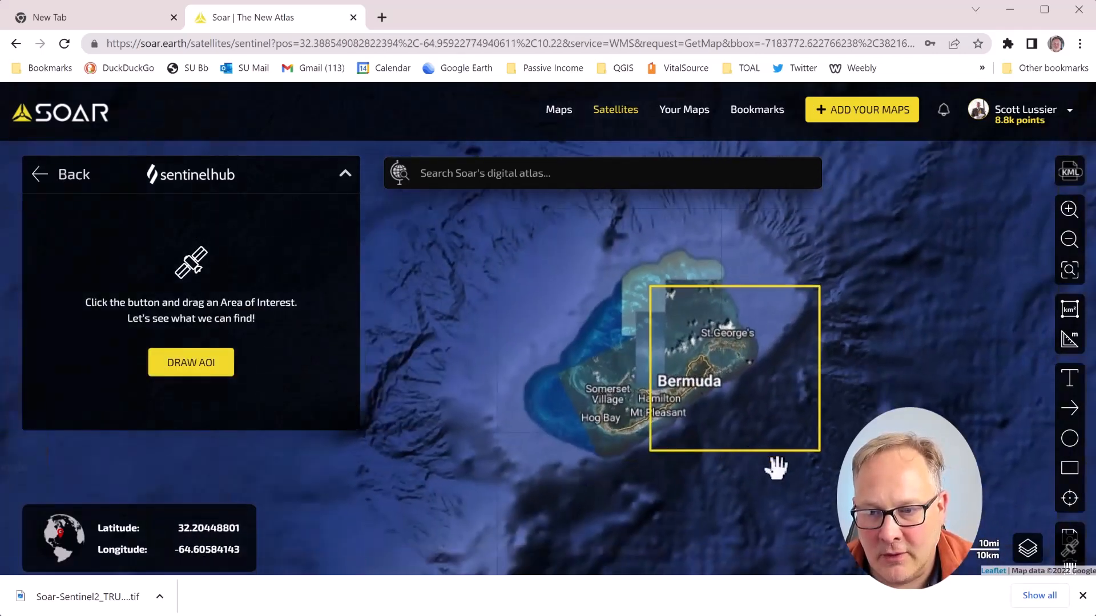
pyautogui.scroll(1, 775, 469)
pyautogui.moveTo(908, 377); pyautogui.dragTo(943, 416)
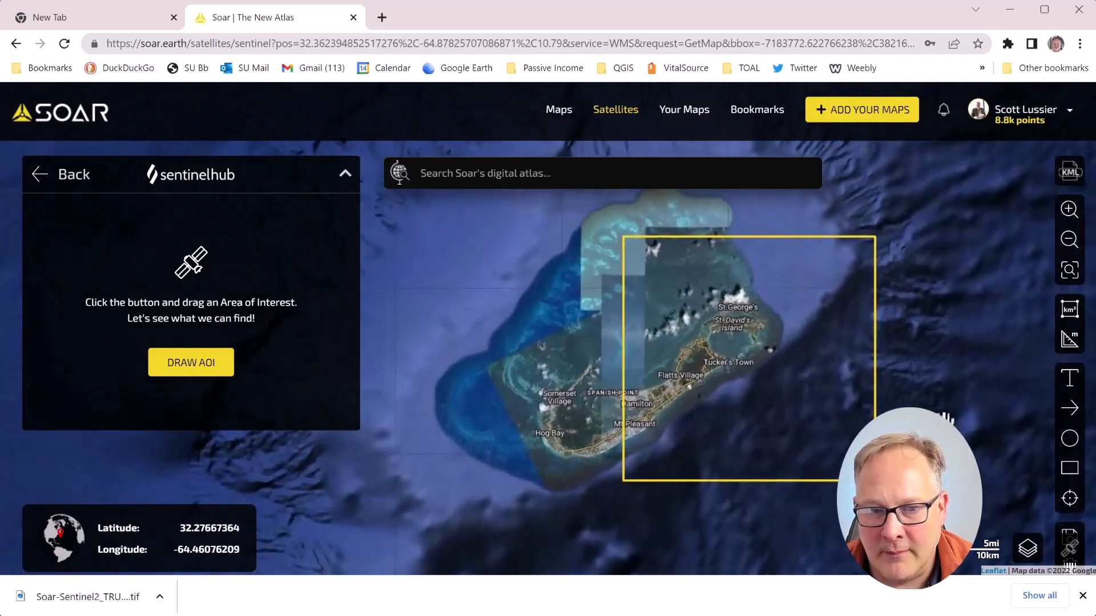
pyautogui.click(192, 364)
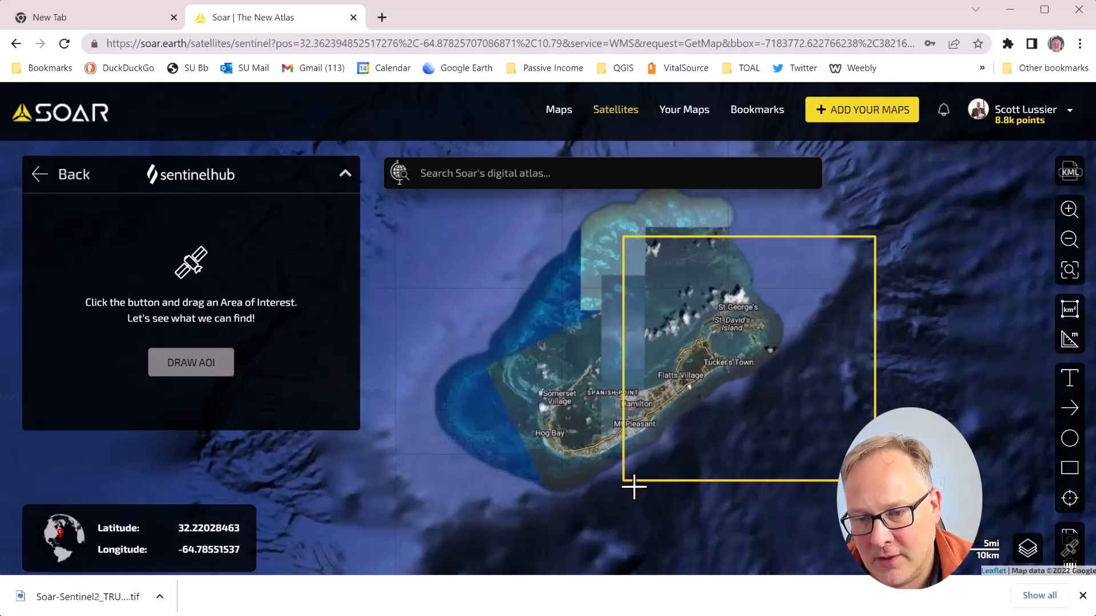
pyautogui.moveTo(633, 487); pyautogui.dragTo(391, 239)
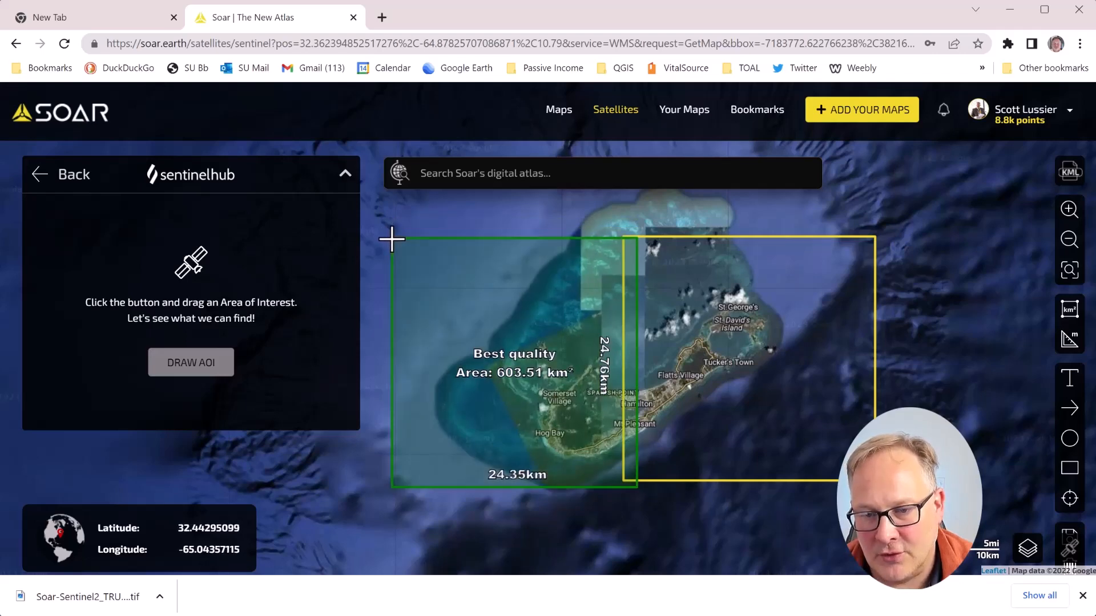
pyautogui.moveTo(391, 239); pyautogui.dragTo(391, 239)
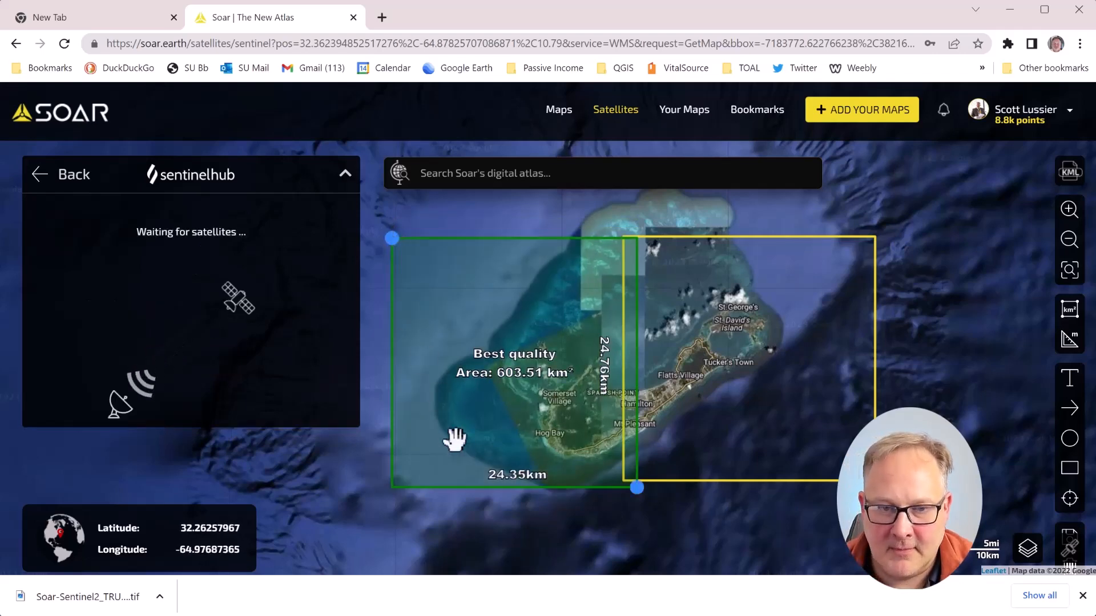
# Step: Download the May 20th 2023 True Color image of the western Bermuda area as a Best quality GeoTIFF
pyautogui.scroll(-3, 308, 342)
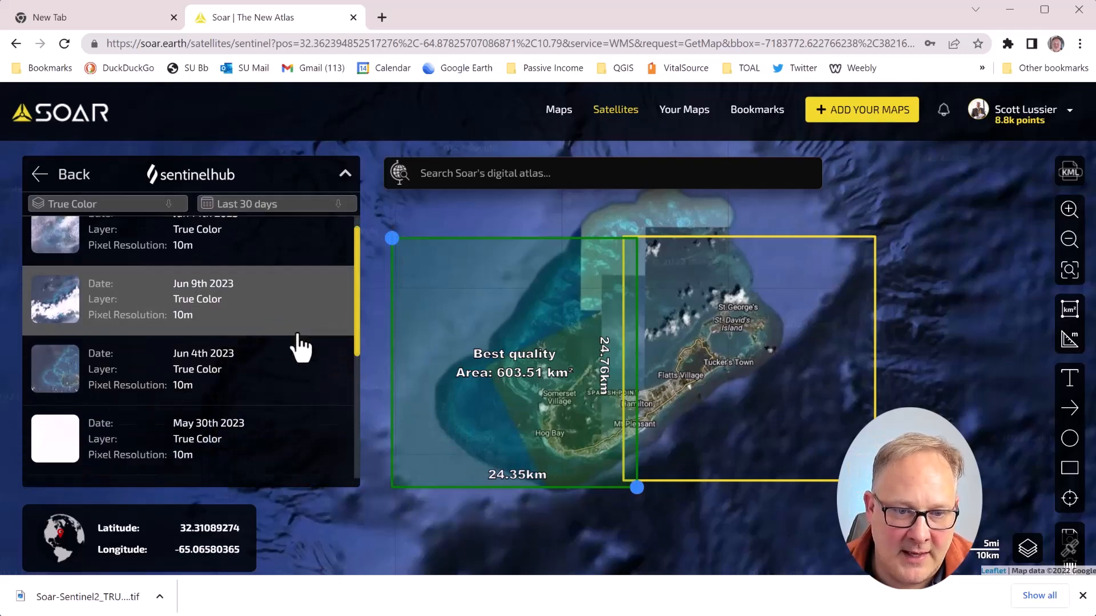
pyautogui.scroll(-1, 298, 348)
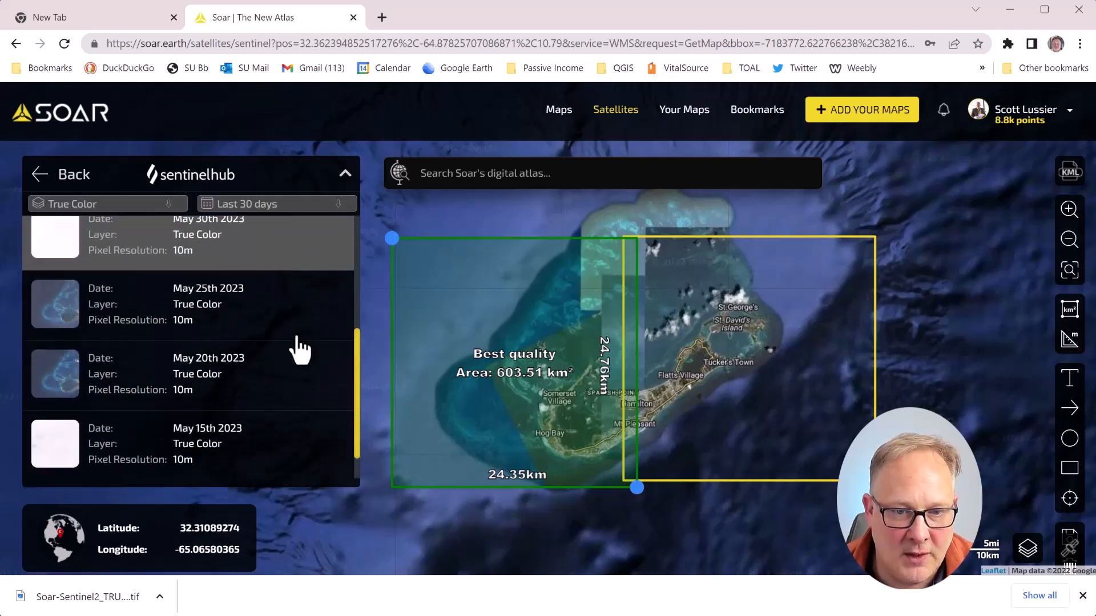
pyautogui.click(266, 383)
pyautogui.click(333, 368)
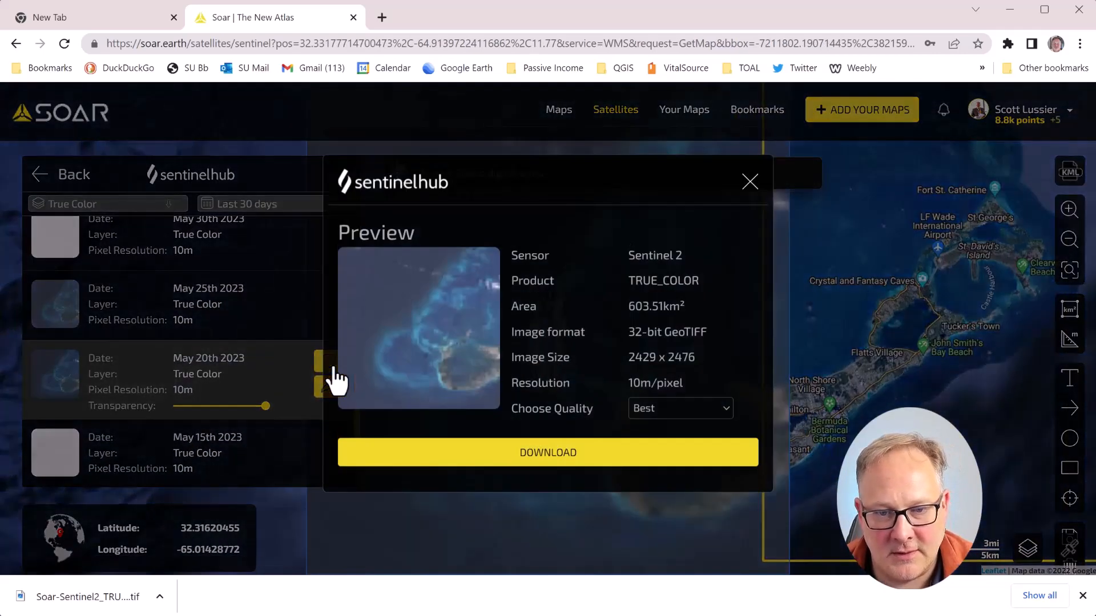
pyautogui.click(568, 453)
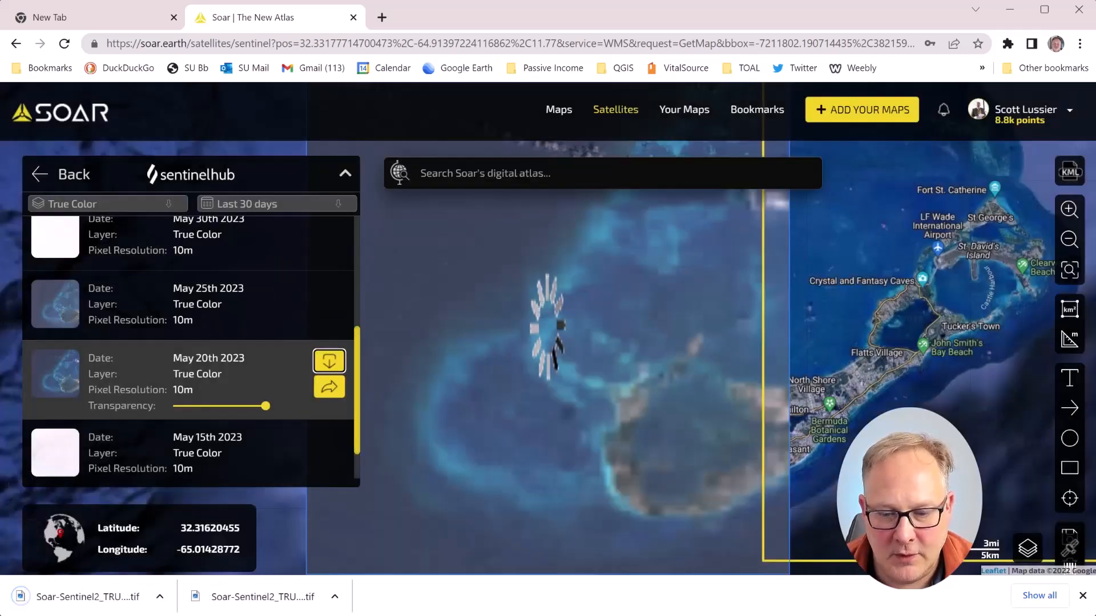
# Step: Switch to QGIS, load both downloaded Sentinel-2 GeoTIFFs as layers above OpenStreetMap, and inspect how they join across Bermuda
pyautogui.hotkey('alt', 'Tab')
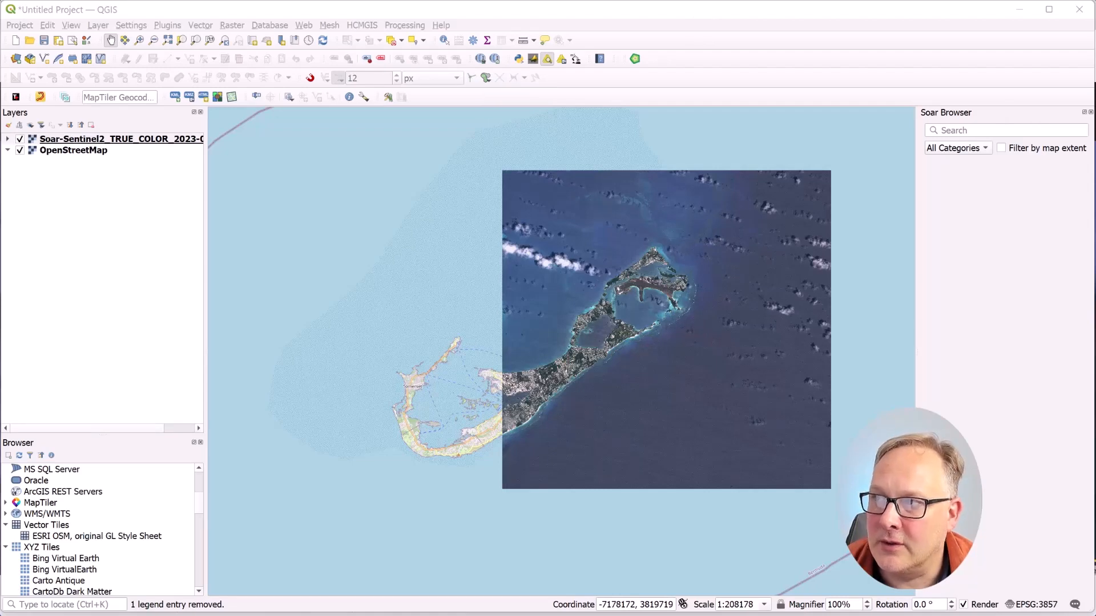
pyautogui.click(398, 363)
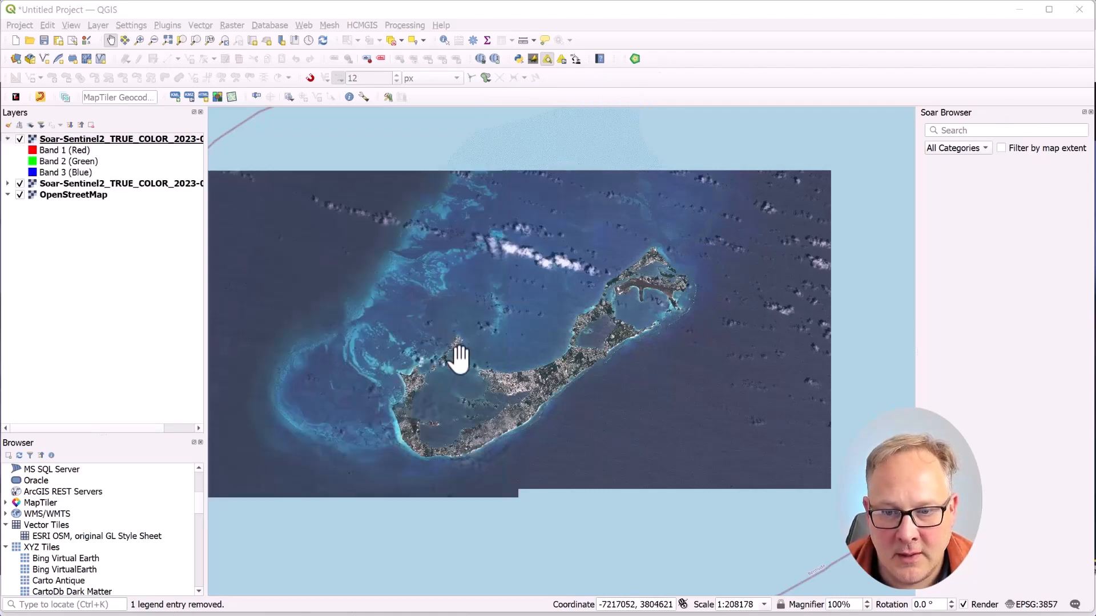
pyautogui.scroll(1, 443, 436)
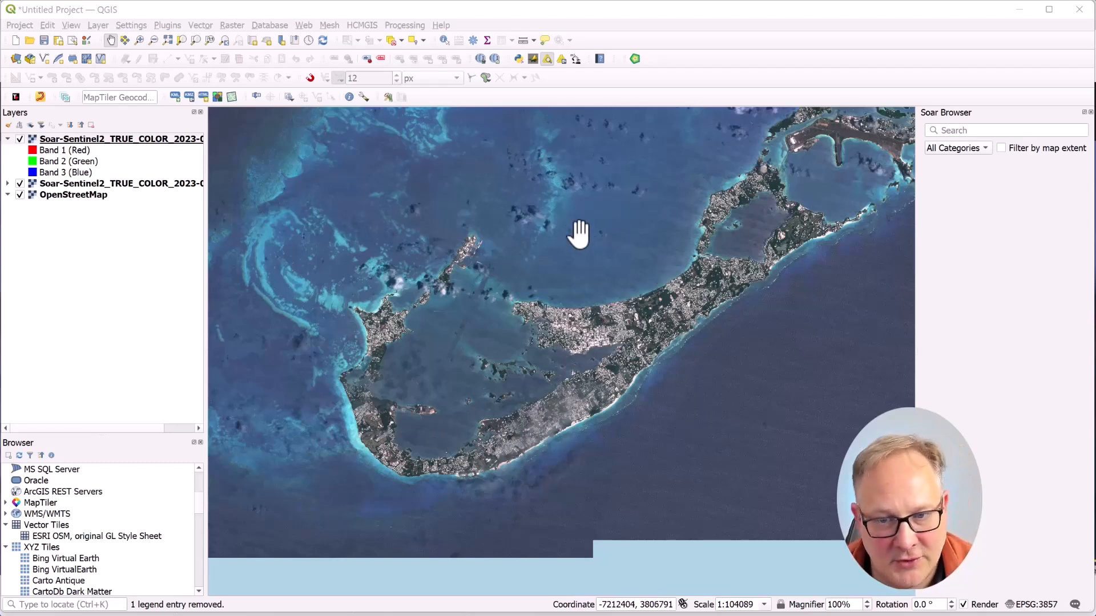
pyautogui.scroll(2, 579, 254)
pyautogui.scroll(-3, 579, 254)
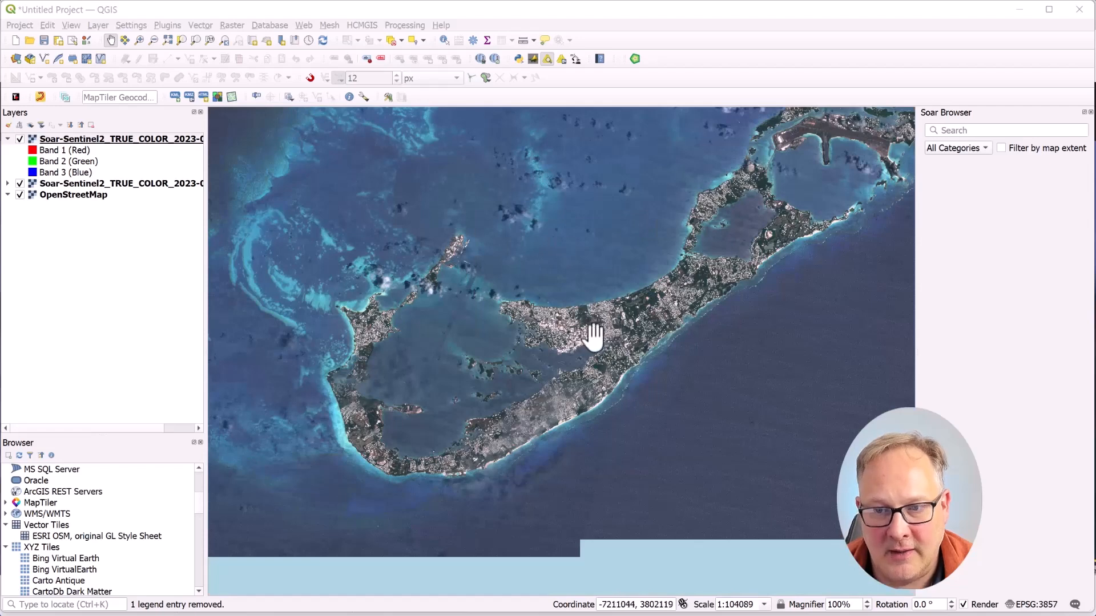
pyautogui.scroll(-1, 628, 391)
pyautogui.scroll(1, 631, 428)
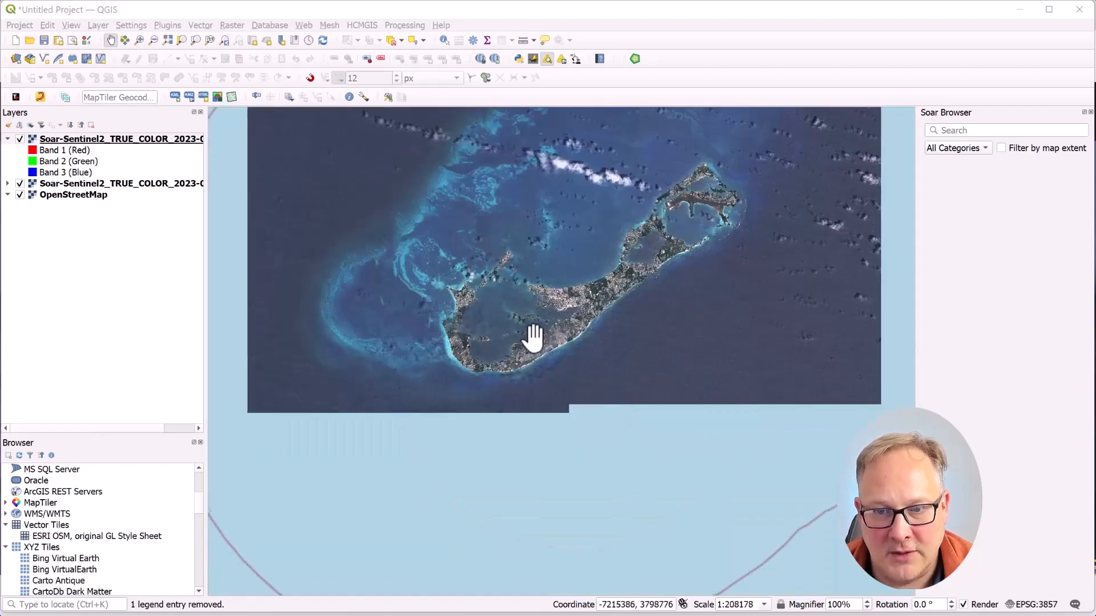
pyautogui.moveTo(621, 325); pyautogui.dragTo(609, 390)
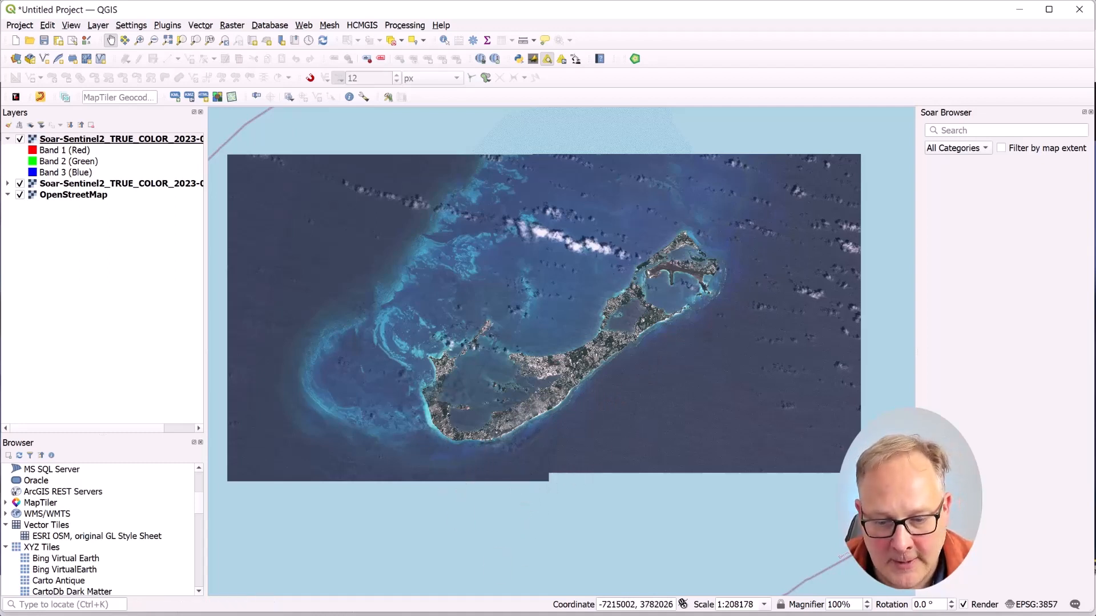
# Step: Switch to Soar in the browser and view the western image footprint beside the marked eastern rectangle within the wider Bermuda area
pyautogui.hotkey('alt', 'Tab')
pyautogui.scroll(-3, 451, 341)
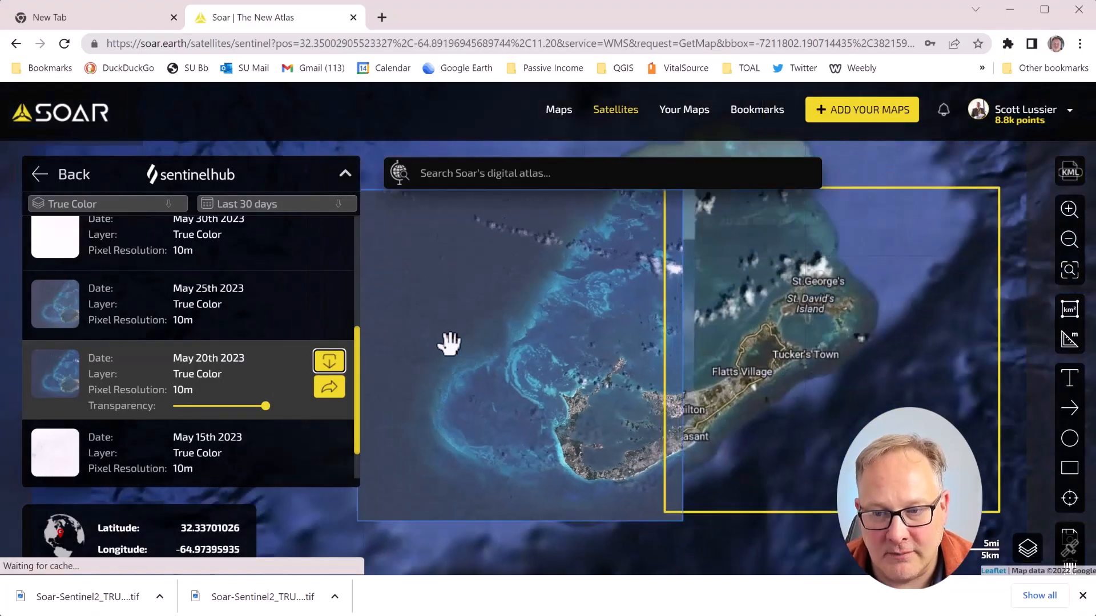
pyautogui.scroll(-5, 615, 367)
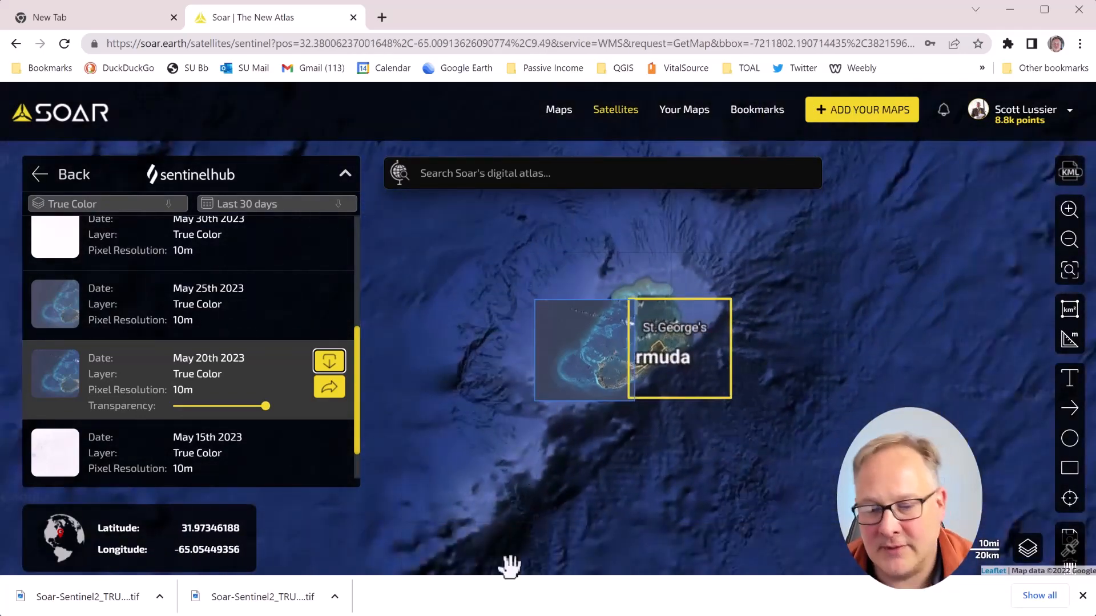
# Step: Switch to QGIS and examine the combined Sentinel-2 images, both across the surrounding Bermuda waters and close up over the central island
pyautogui.hotkey('alt', 'Tab')
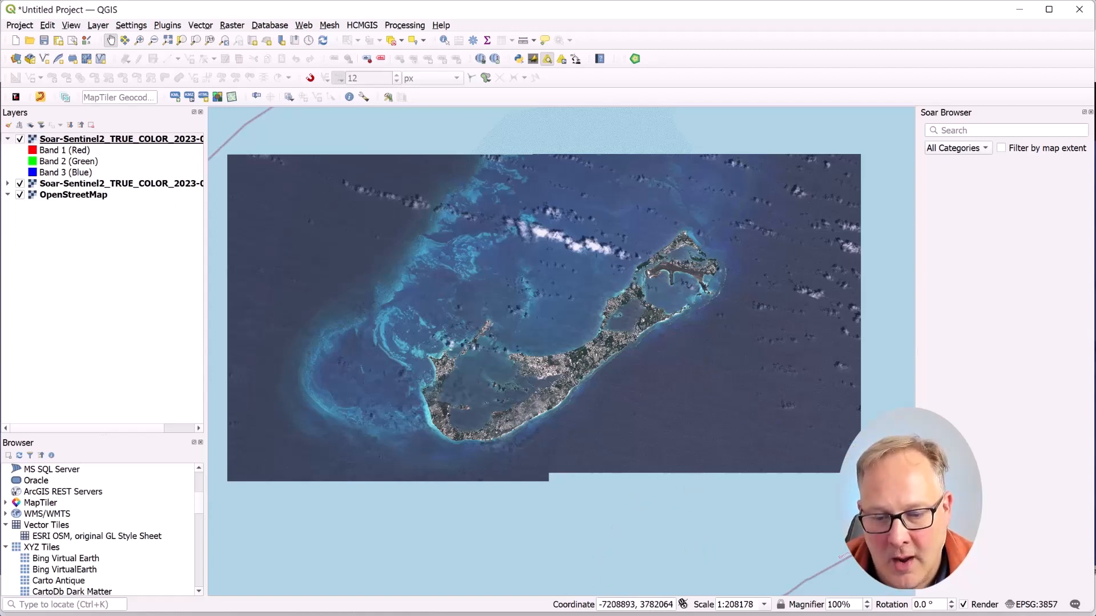
pyautogui.scroll(-3, 666, 386)
pyautogui.scroll(2, 633, 377)
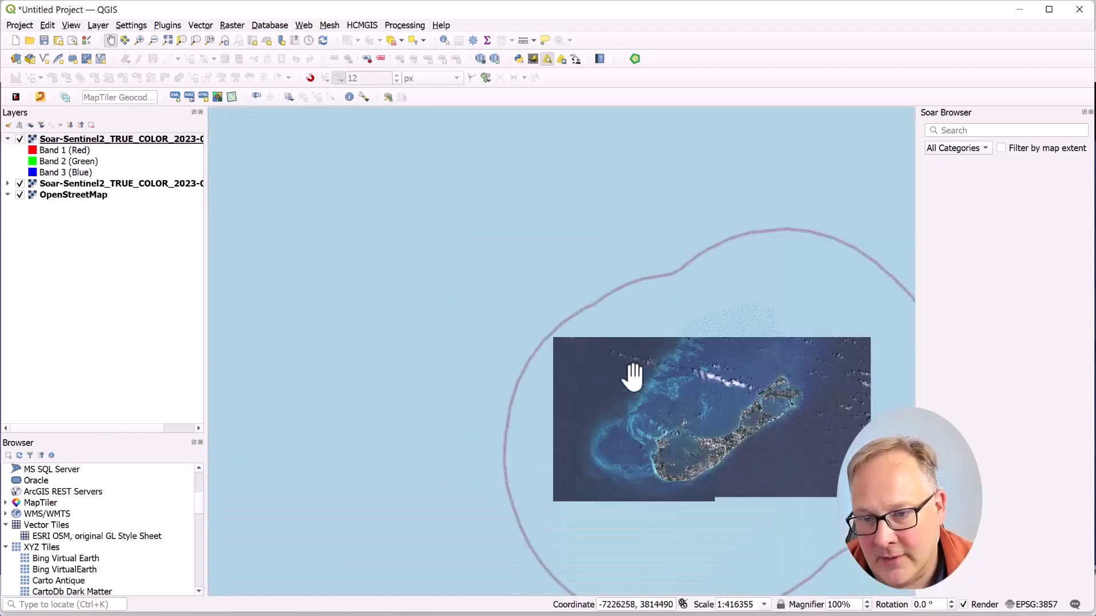
pyautogui.moveTo(545, 302); pyautogui.dragTo(320, 241)
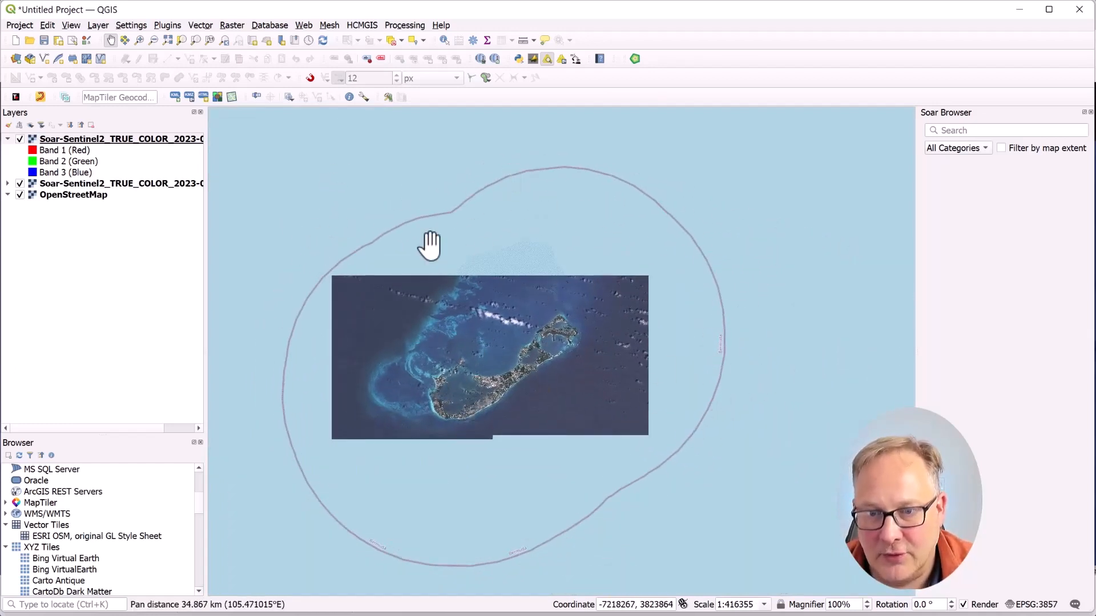
pyautogui.moveTo(751, 276); pyautogui.dragTo(762, 364)
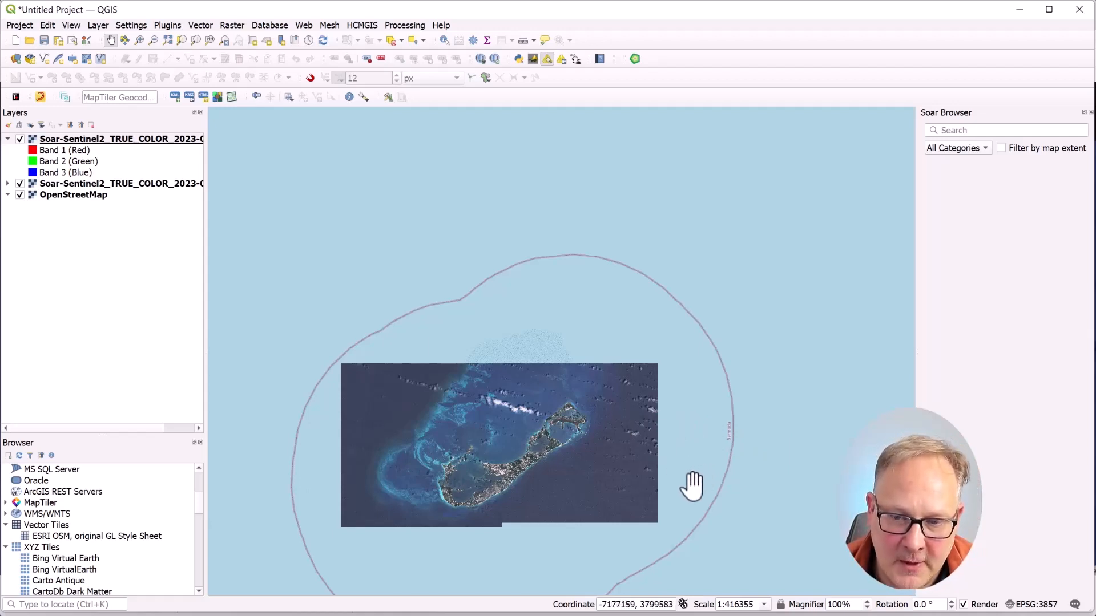
pyautogui.moveTo(692, 485); pyautogui.dragTo(707, 330)
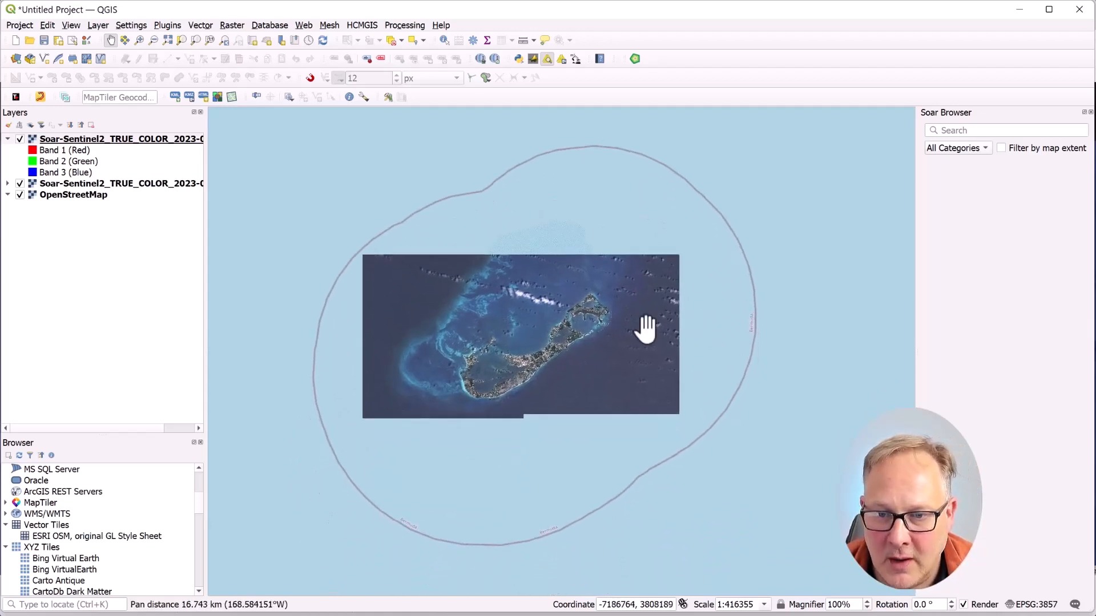
pyautogui.scroll(3, 514, 371)
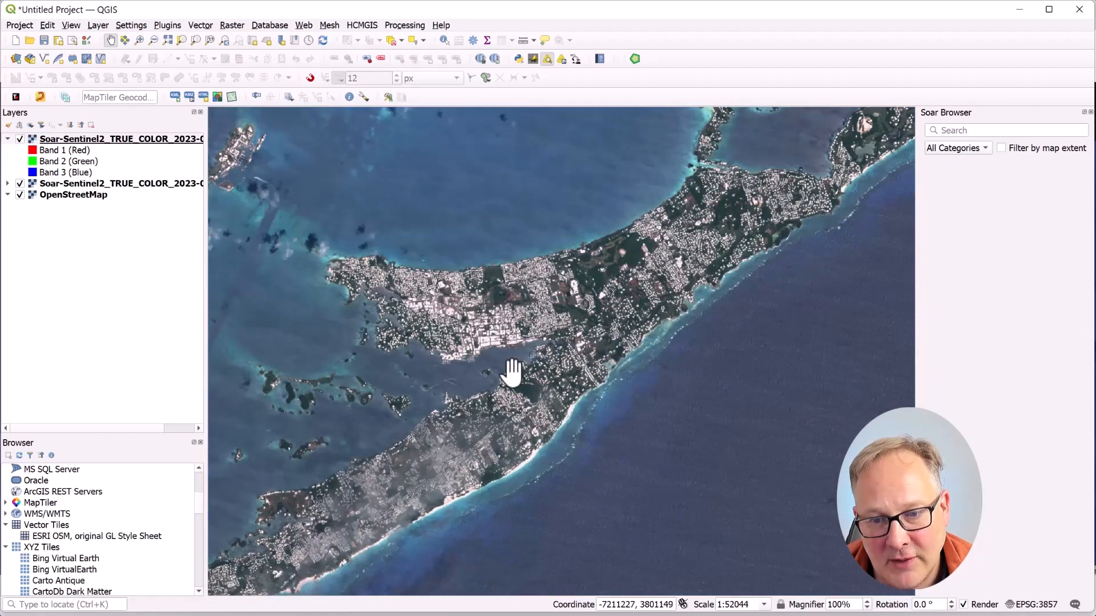
pyautogui.scroll(-3, 513, 372)
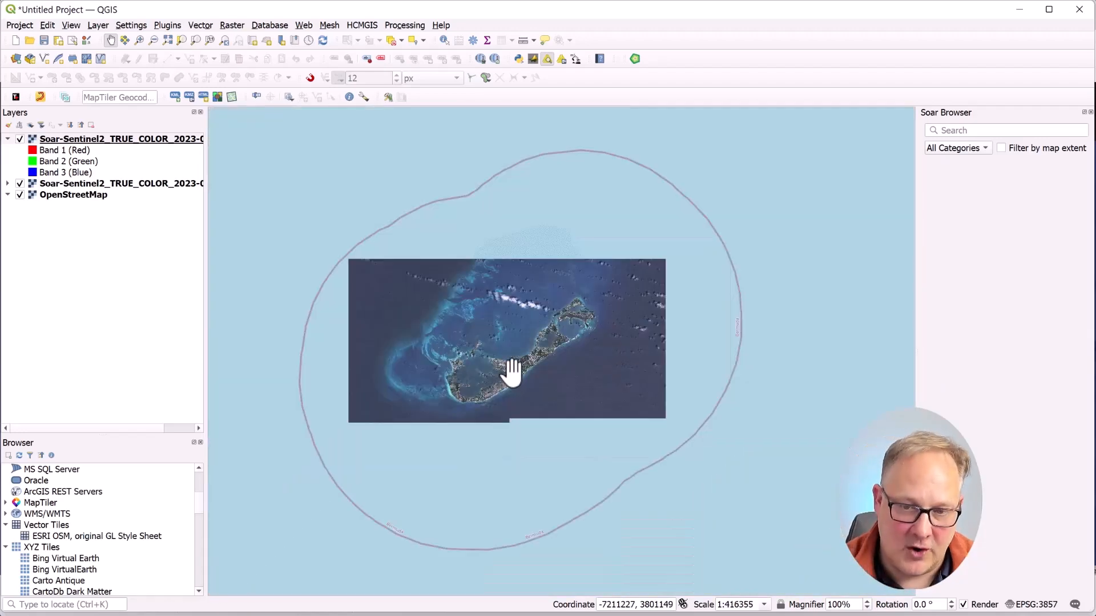